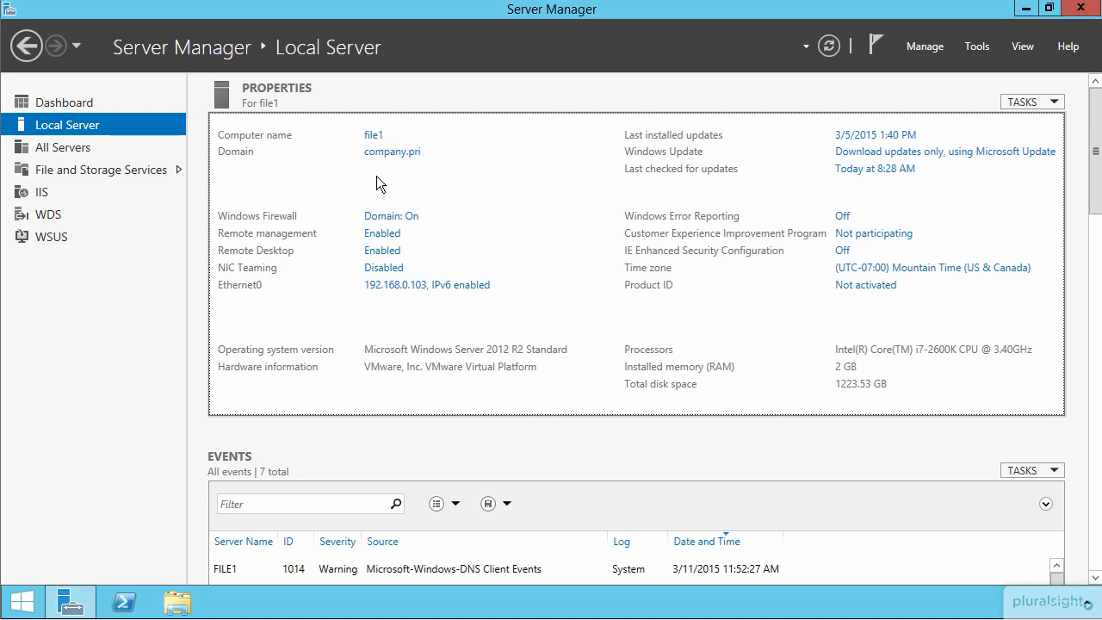
Open Event Viewer and display all instances of error event 266 from WDSIMGSRV in the administrative events summary.
key("super+r")
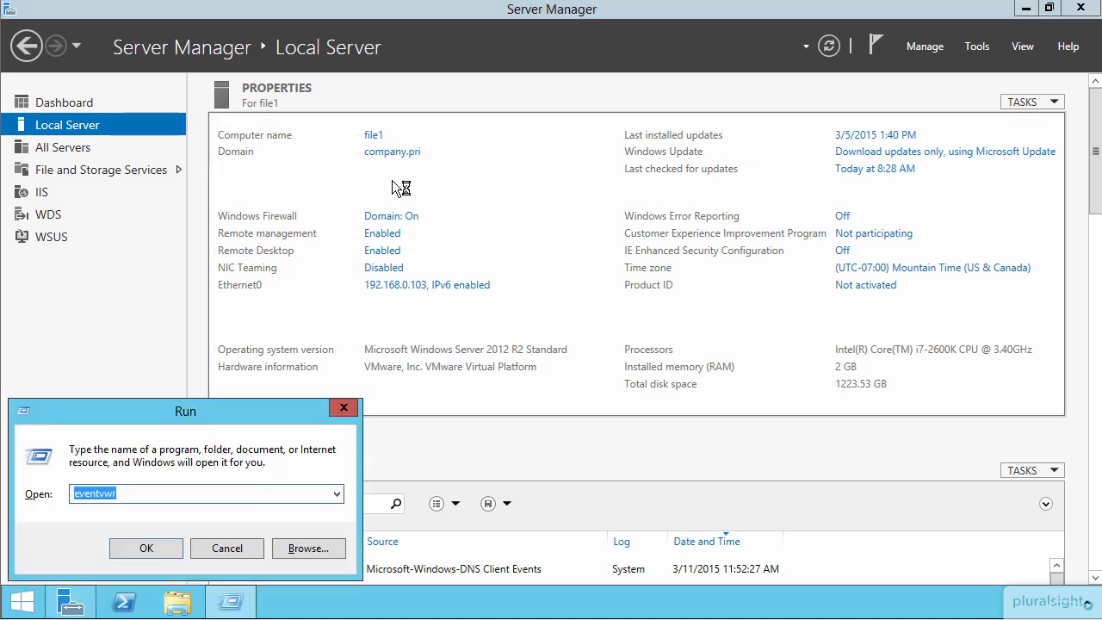
key("Return")
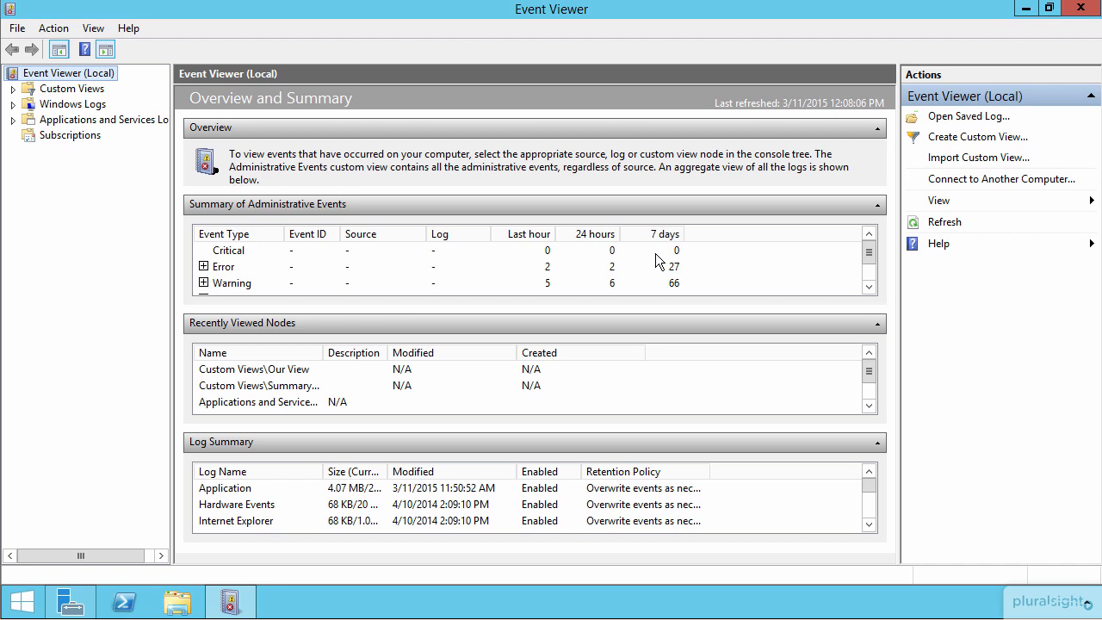
left_click(203, 267)
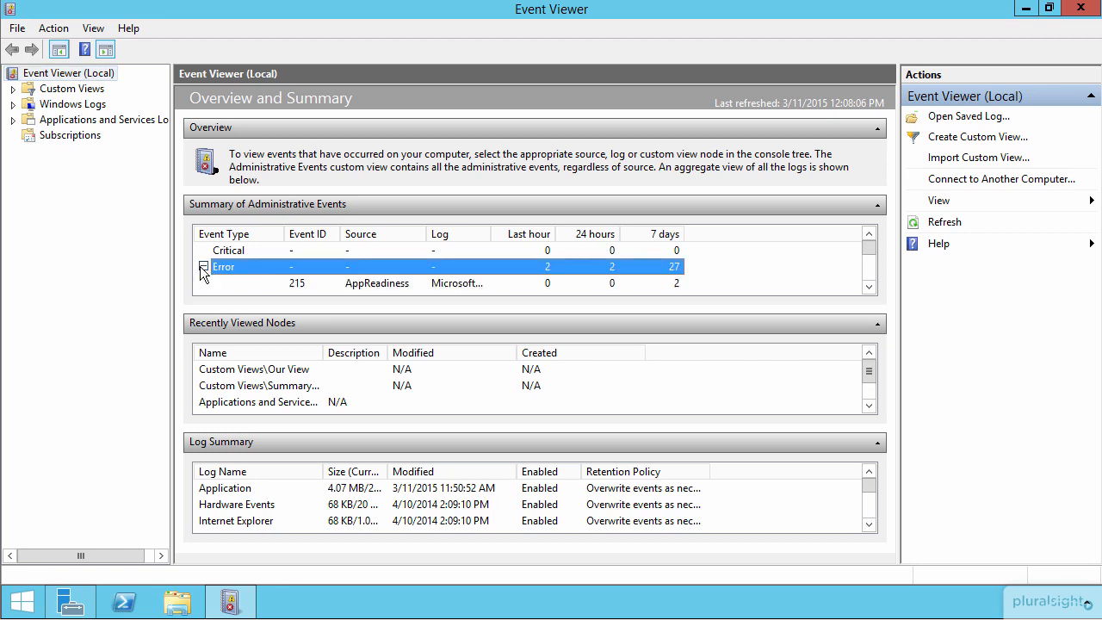
scroll(515, 274, "down", 1)
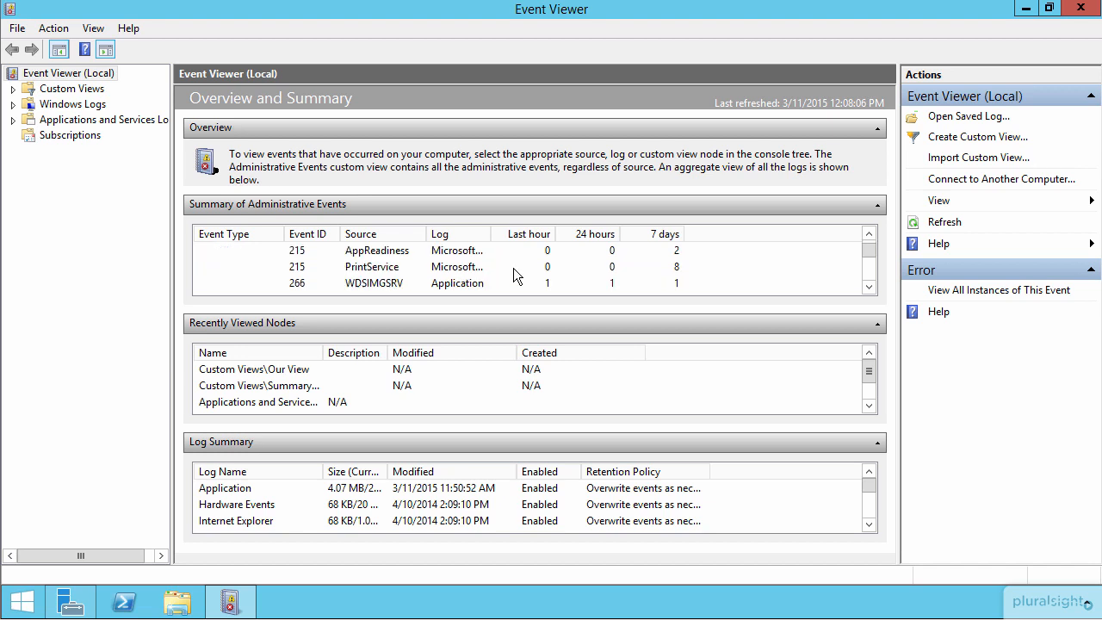
left_click(366, 284)
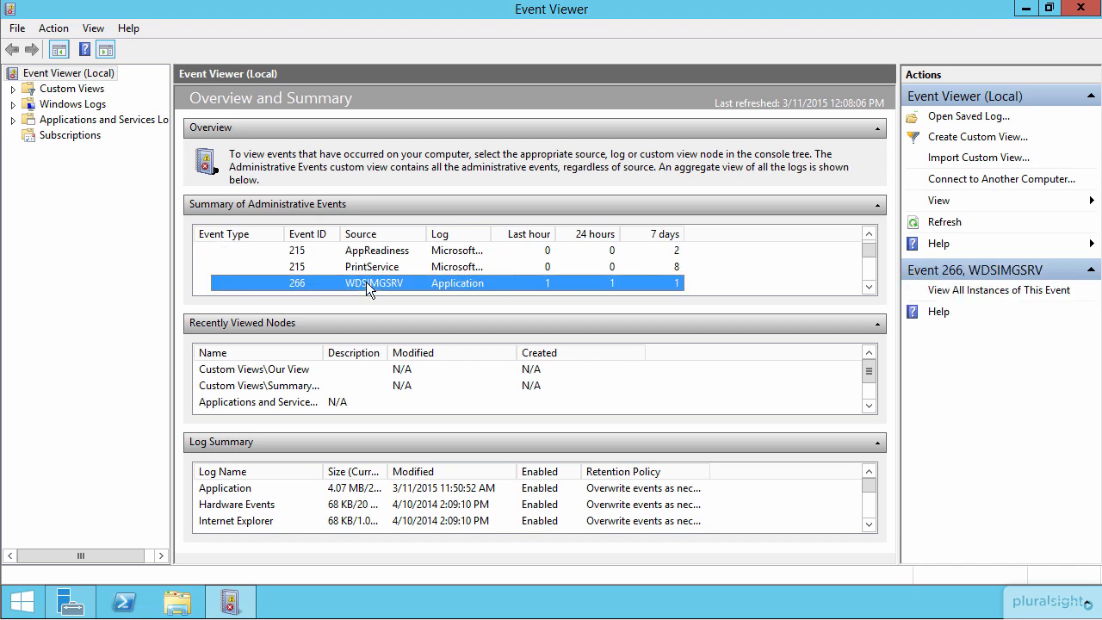
double_click(366, 282)
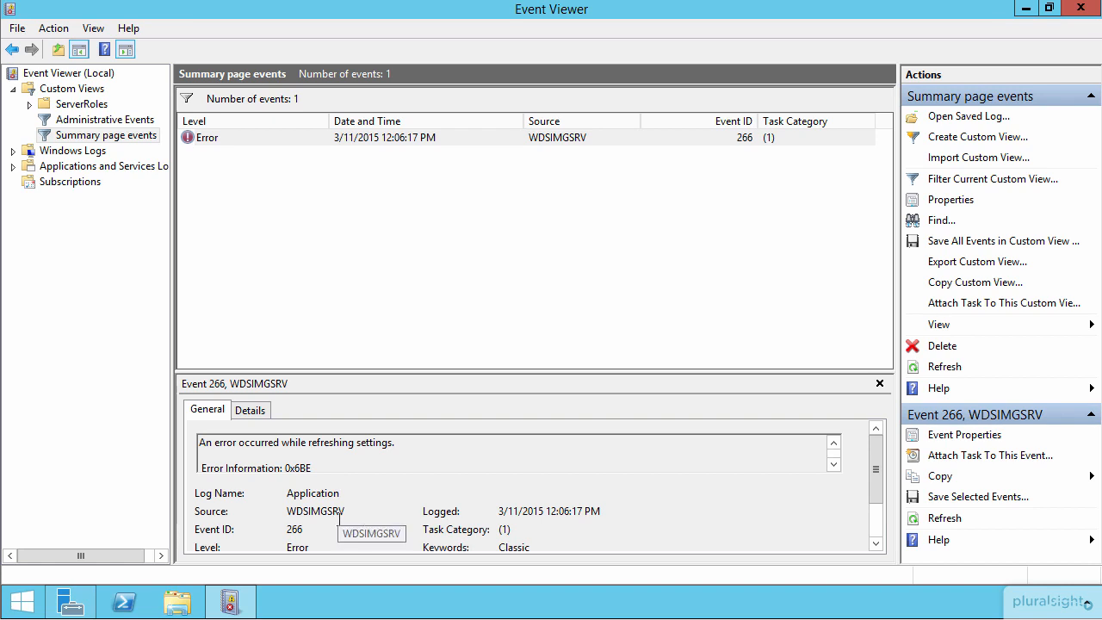
Return to the overview and display all instances of NETLOGON error event 5719.
left_click(12, 49)
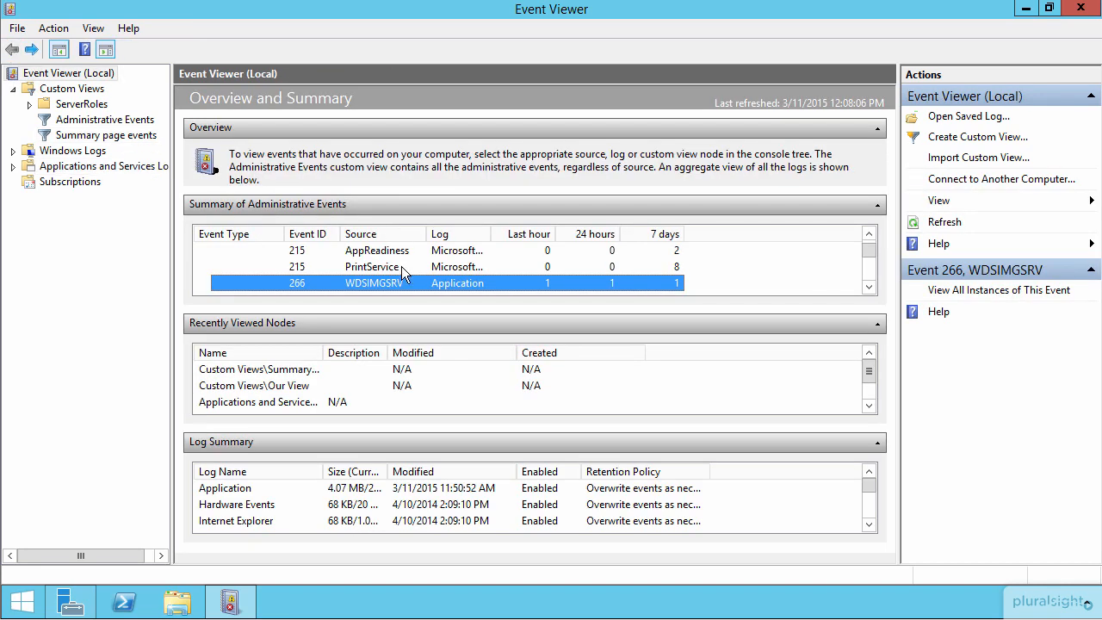
scroll(401, 266, "down", 3)
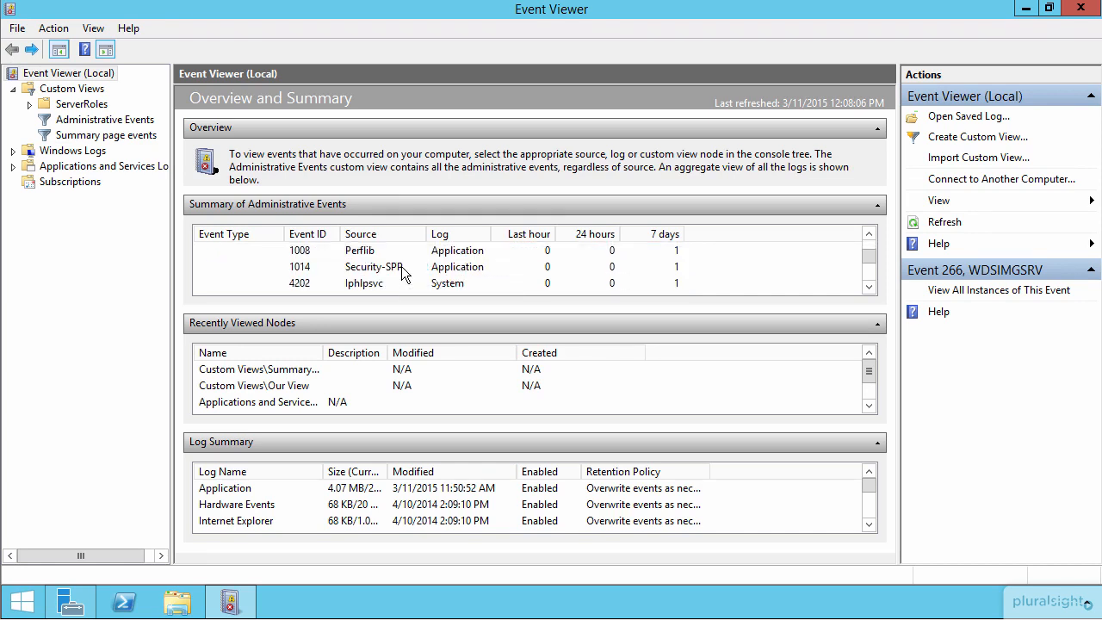
scroll(401, 266, "down", 1)
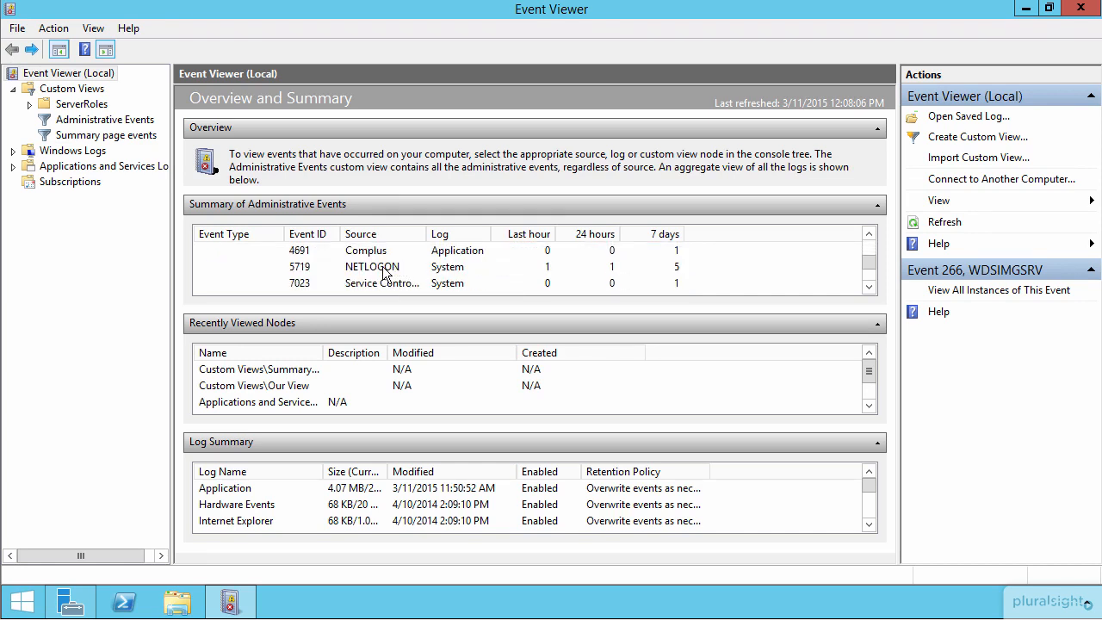
left_click(379, 266)
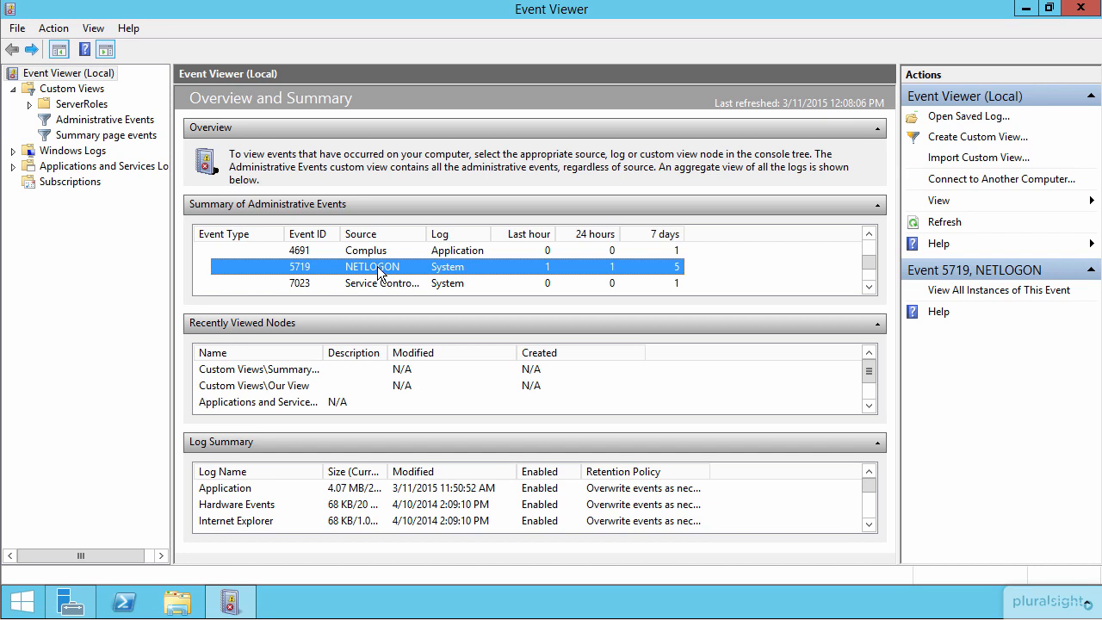
double_click(377, 268)
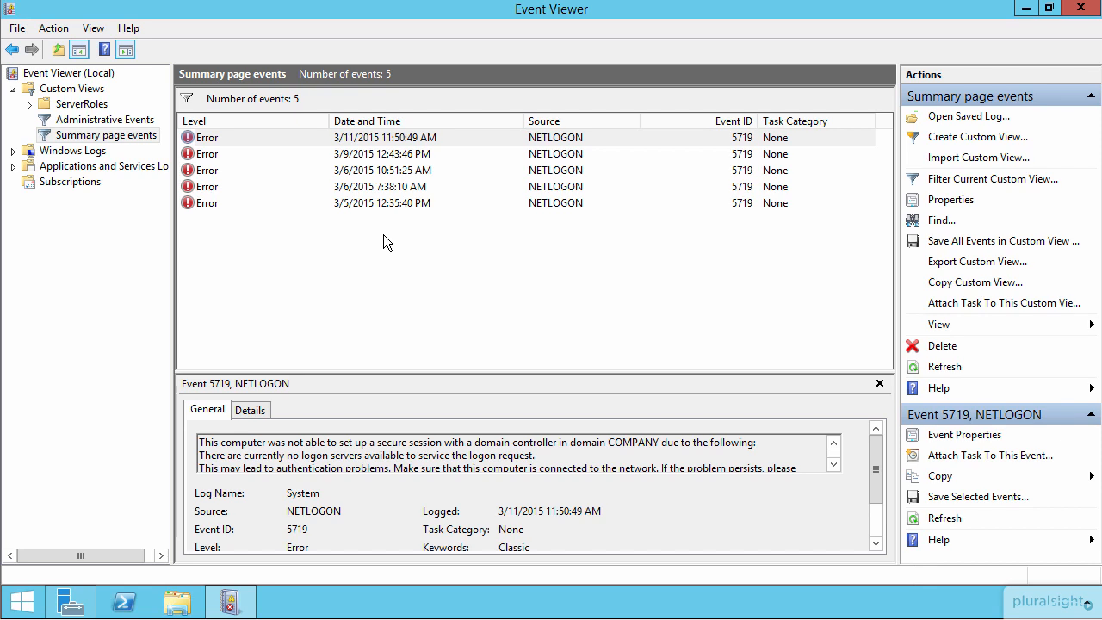
View the Application log under Windows Logs and expand Applications and Services Logs down to Microsoft > Windows in a widened console tree.
left_click(13, 151)
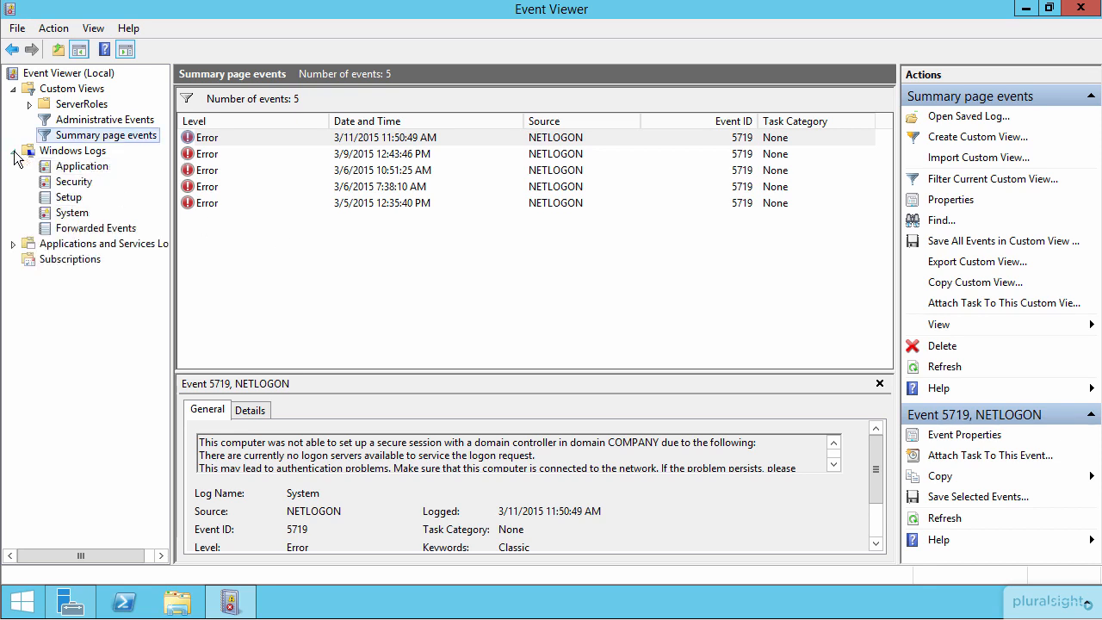
left_click(77, 167)
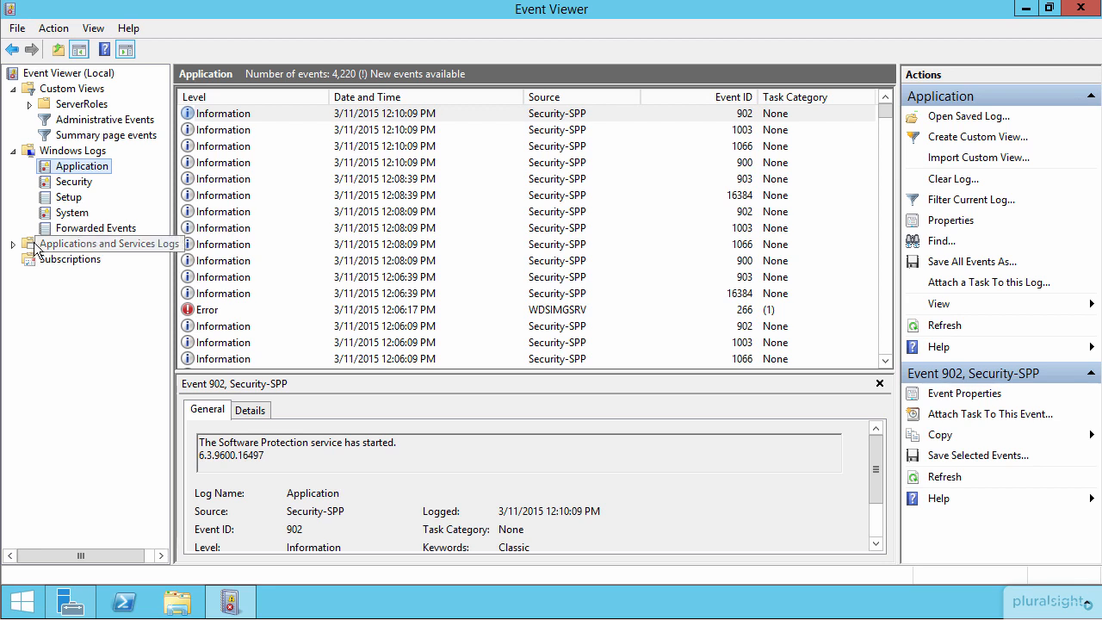
left_click(13, 245)
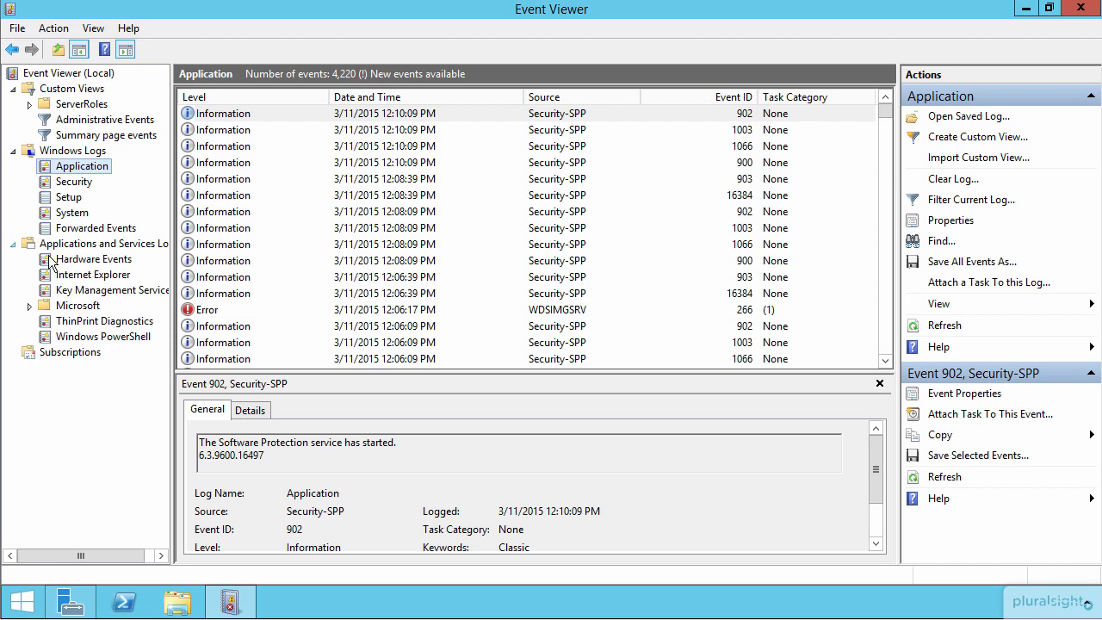
left_click(30, 307)
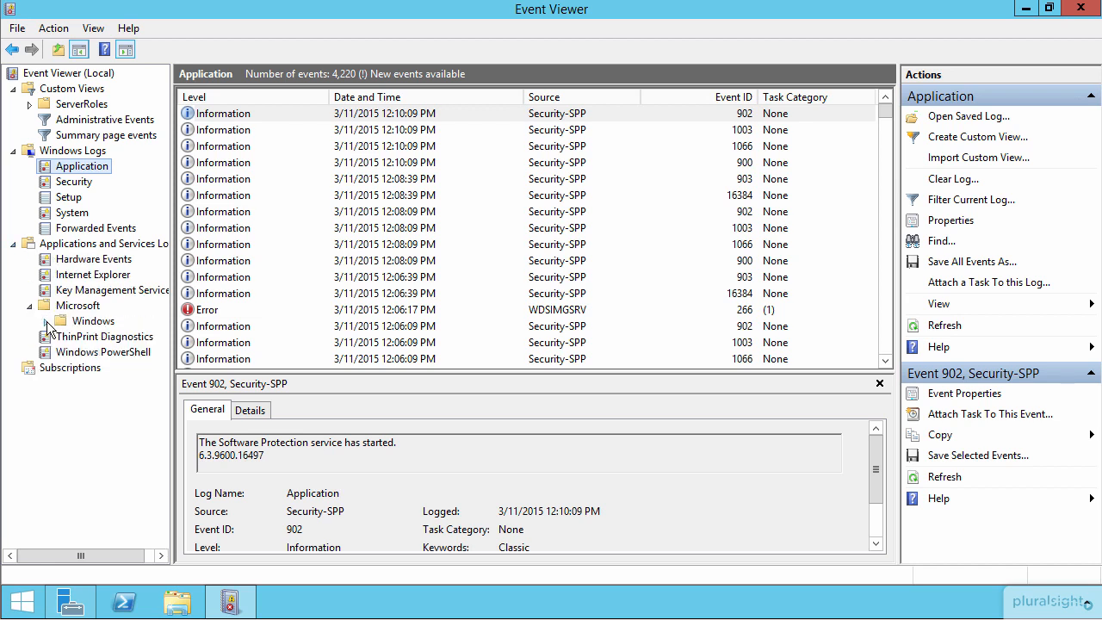
left_click(46, 321)
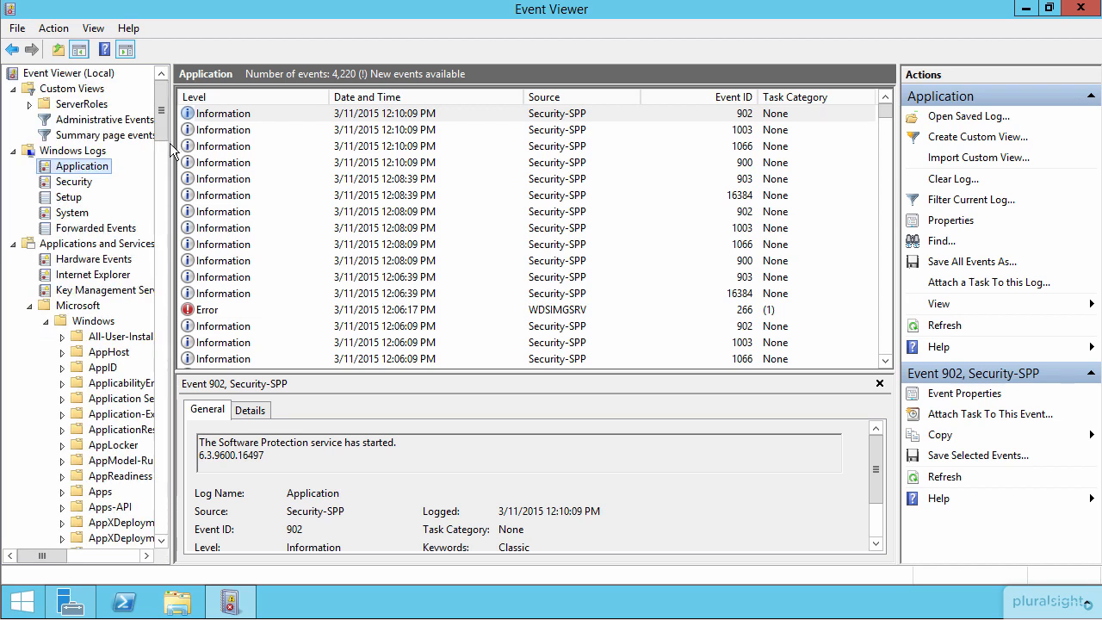
left_click_drag(176, 156, 274, 155)
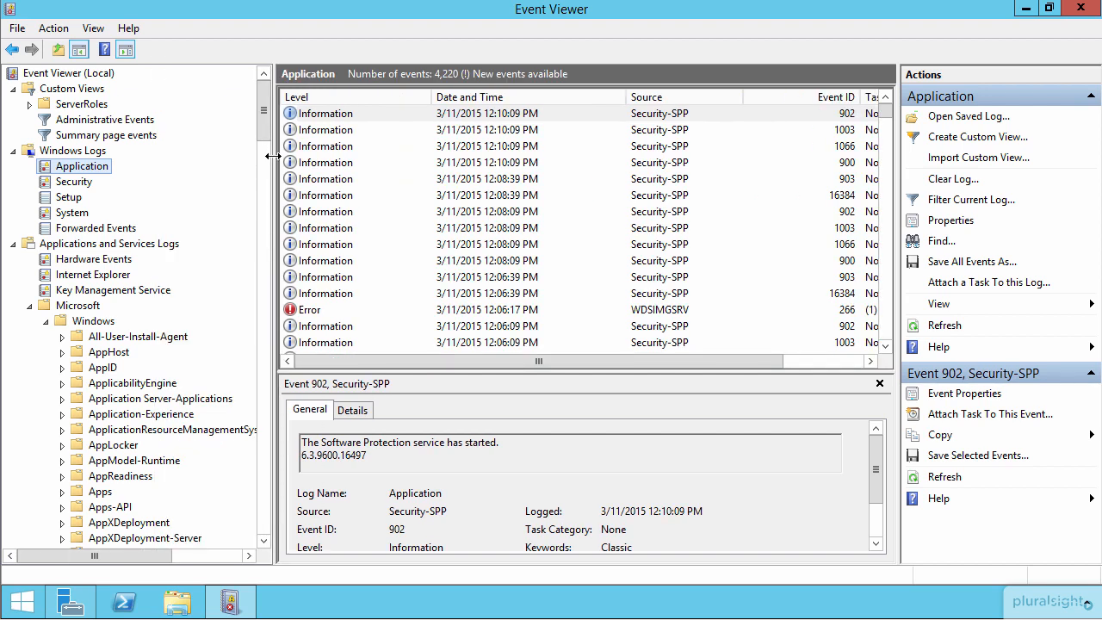
Expand the DAL-Provider, DataIntegrityScan and Dhcp-Client folders and view the DHCP client's Operational and Admin logs.
left_click_drag(266, 123, 271, 215)
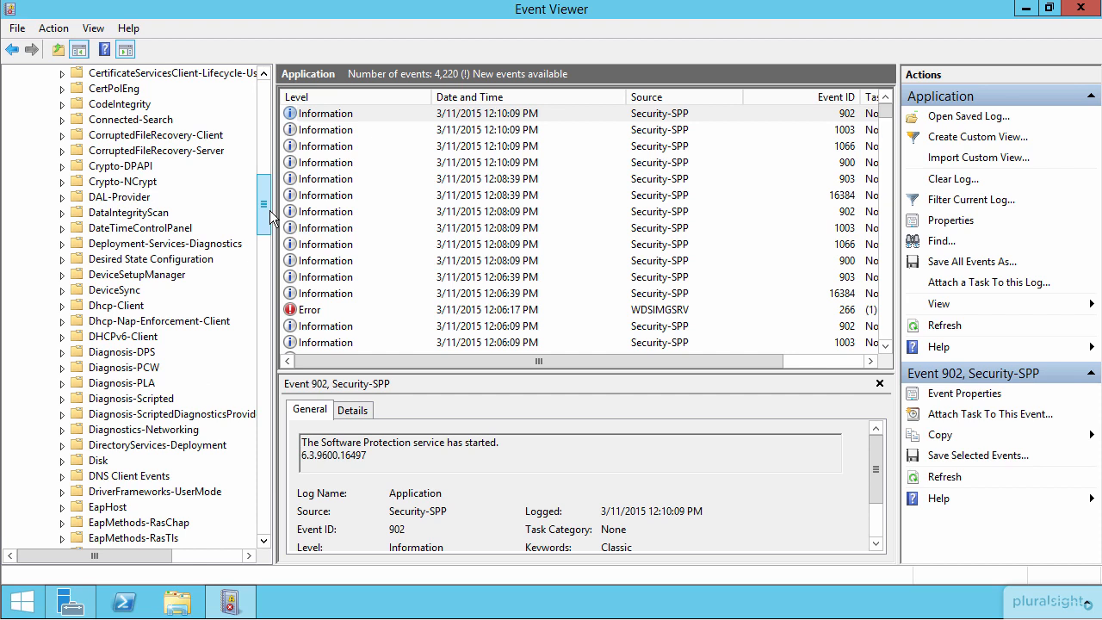
left_click(63, 198)
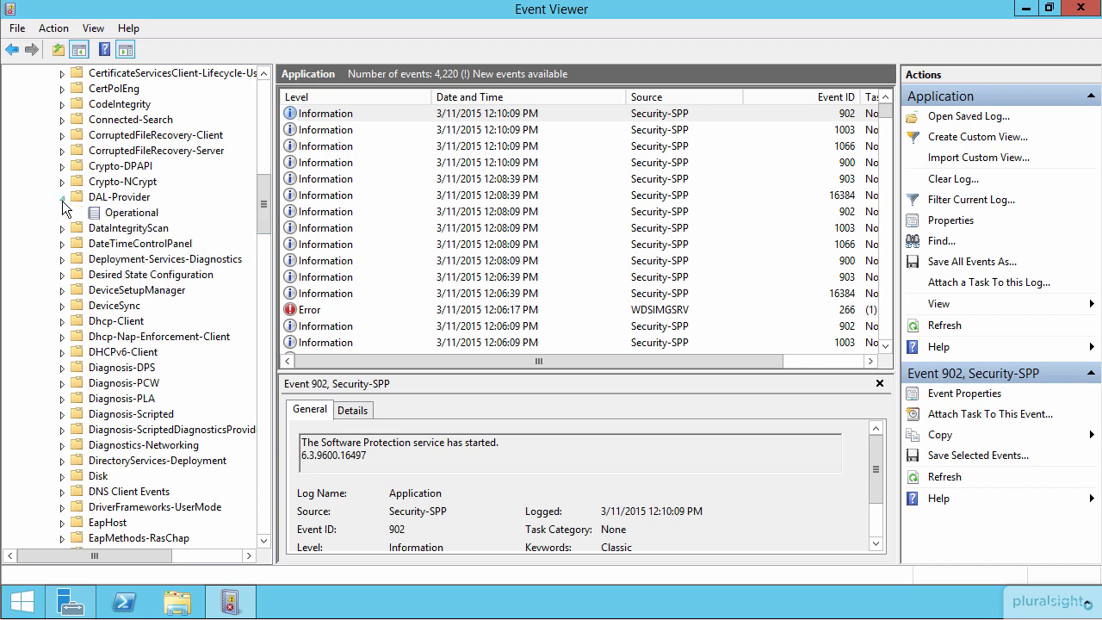
left_click(62, 228)
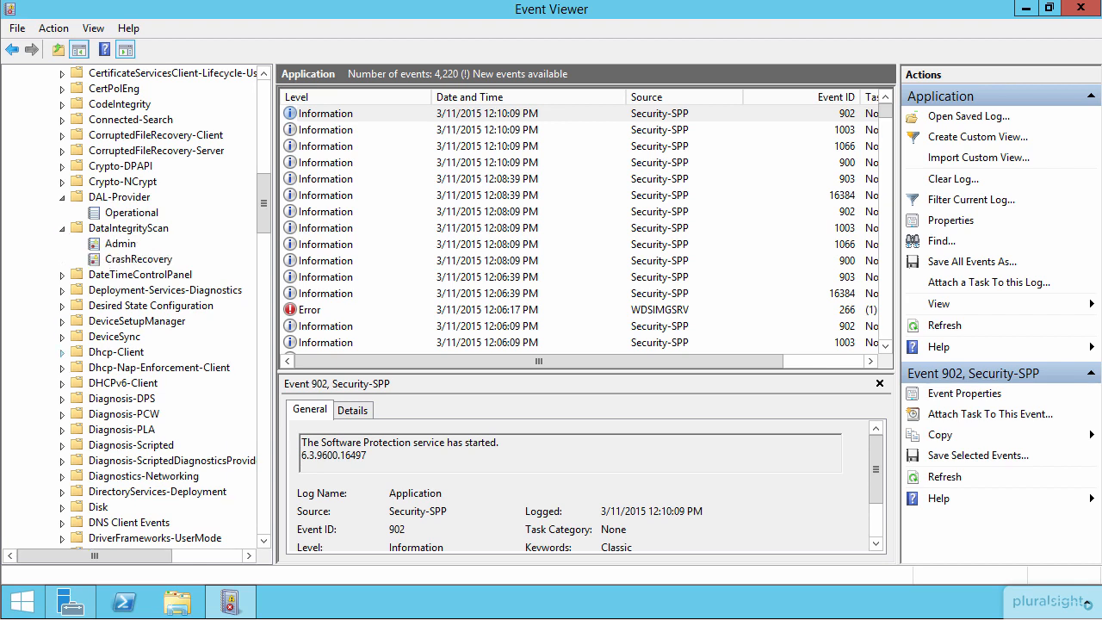
left_click(62, 352)
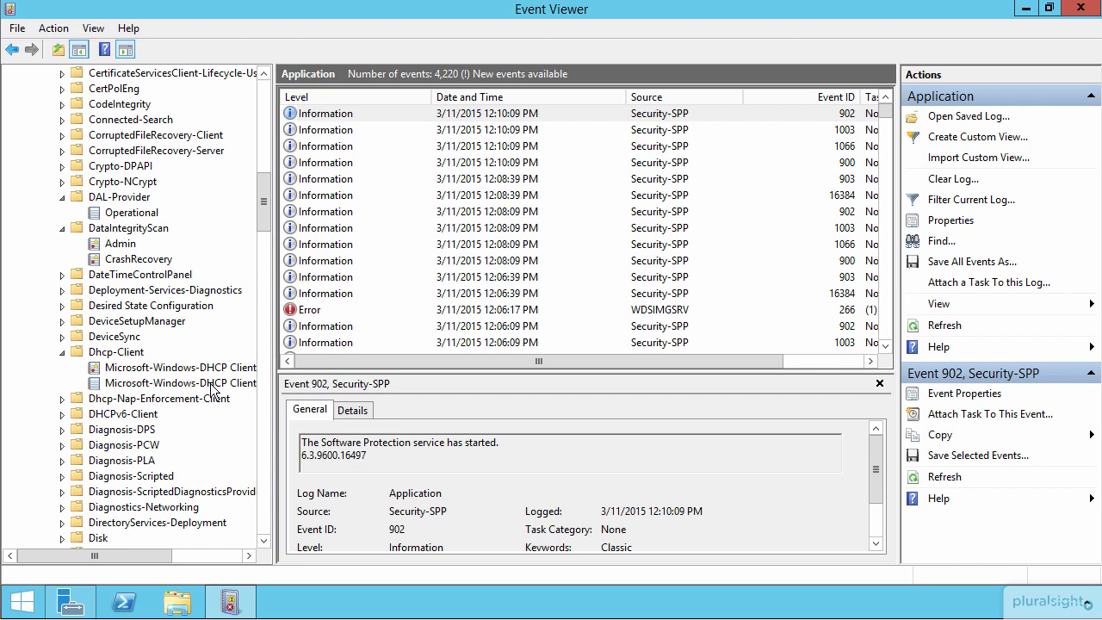
left_click(213, 385)
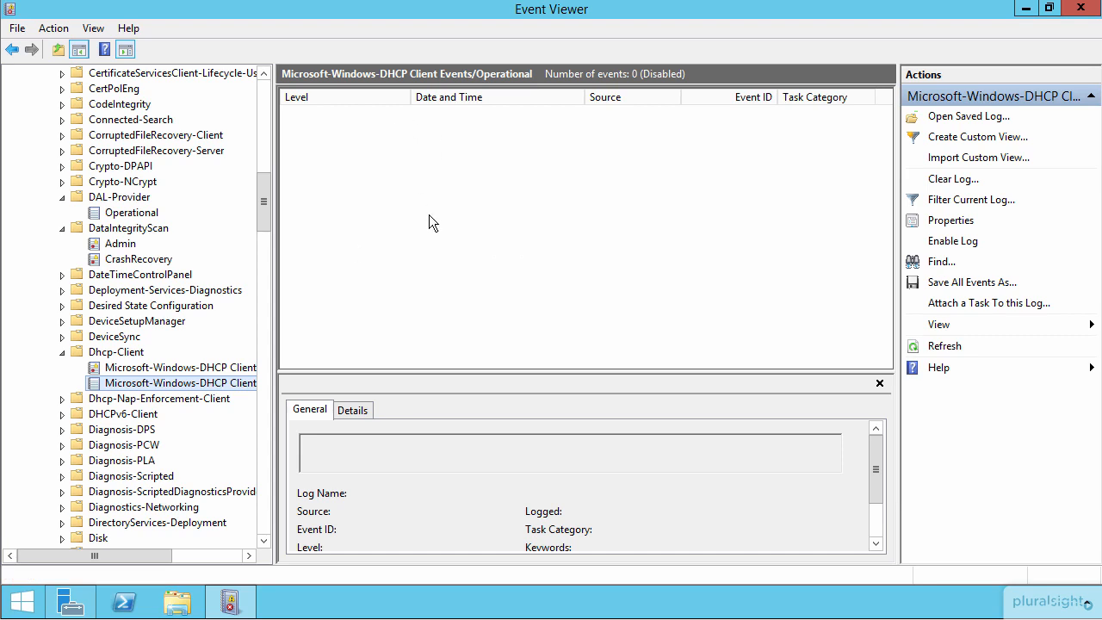
left_click(215, 368)
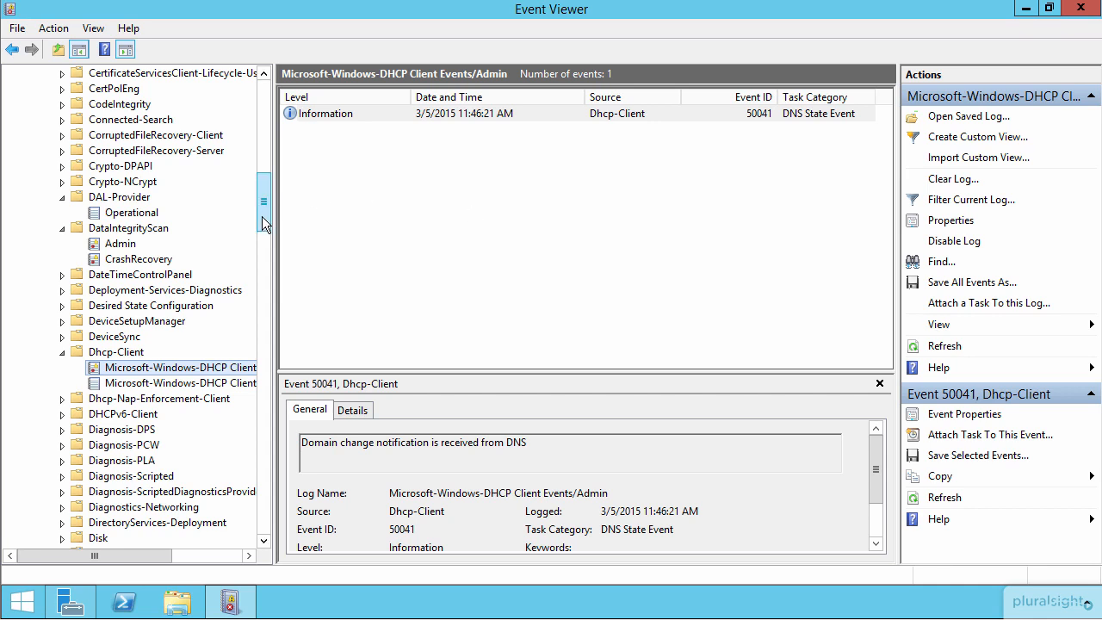
Start a new custom view that filters Critical events logged in the last 30 days.
scroll(262, 217, "up", 4)
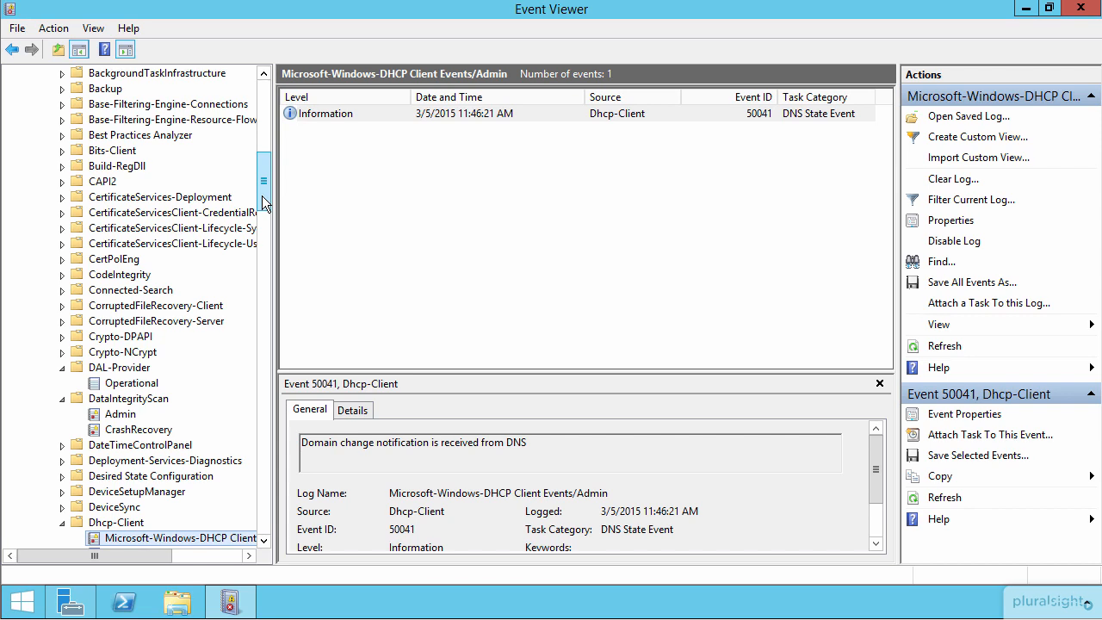
left_click_drag(263, 202, 269, 112)
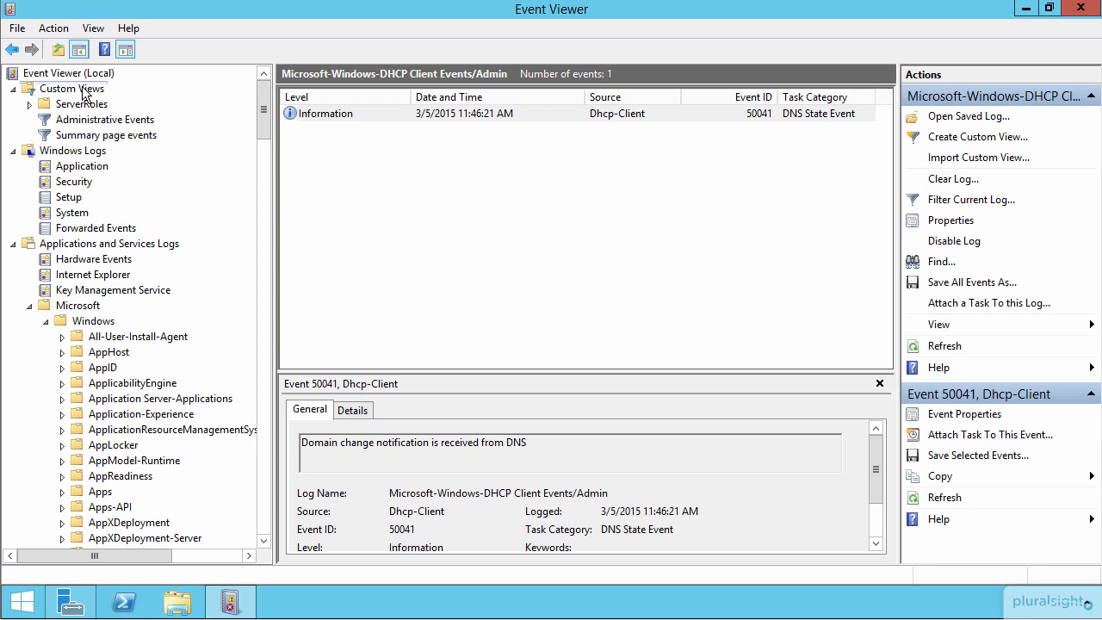
right_click(85, 95)
left_click(153, 117)
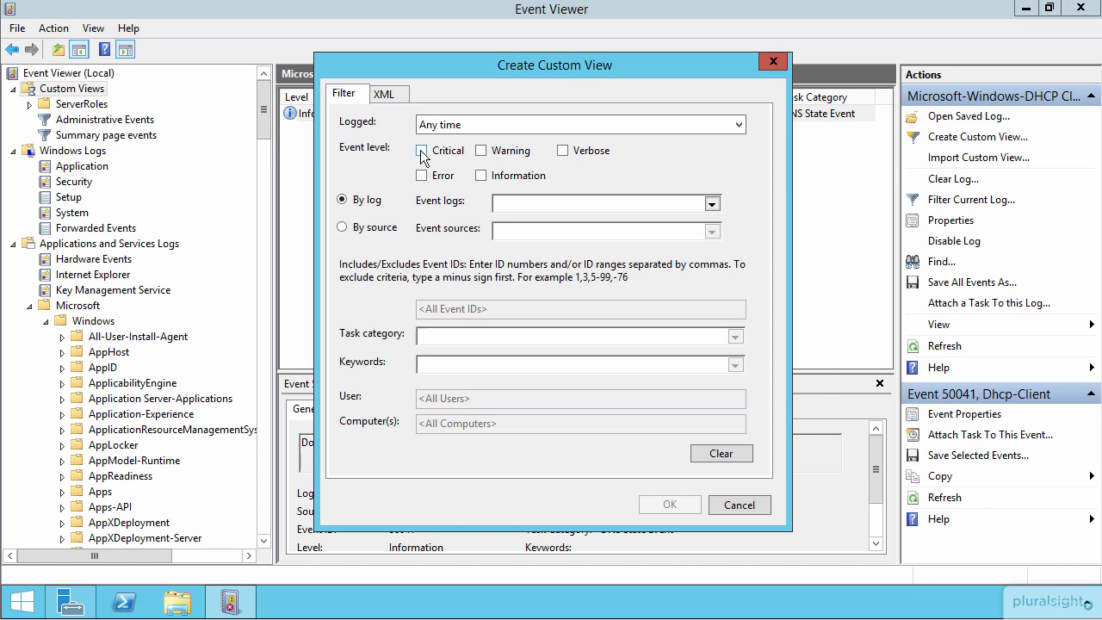
left_click(459, 121)
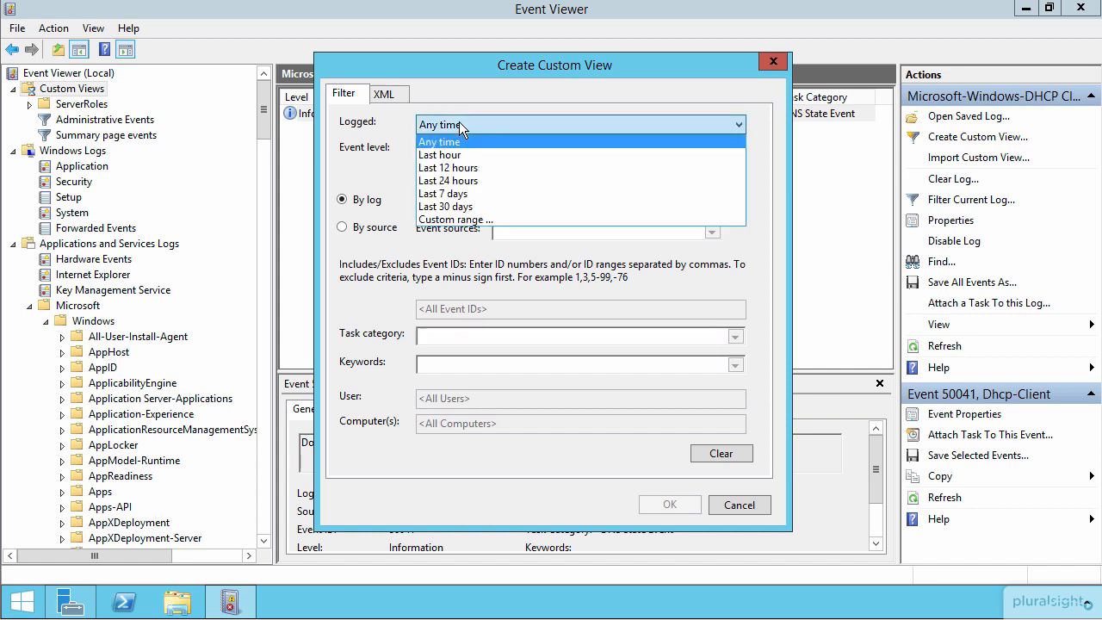
left_click(454, 206)
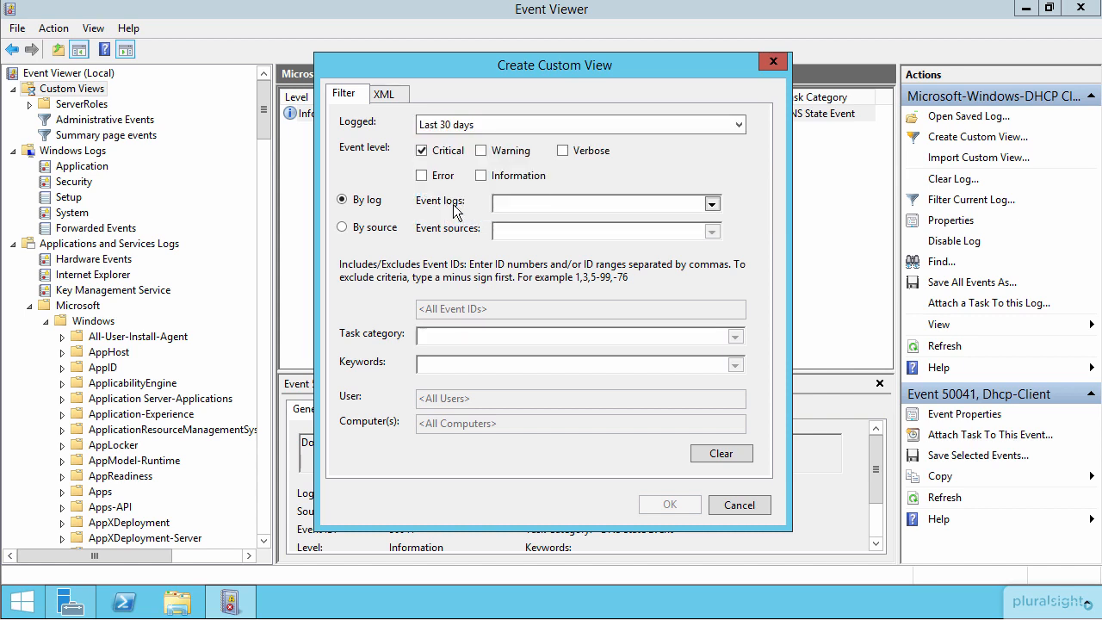
Include the Windows Application log in the custom view's event logs and look through the available event sources.
left_click(711, 204)
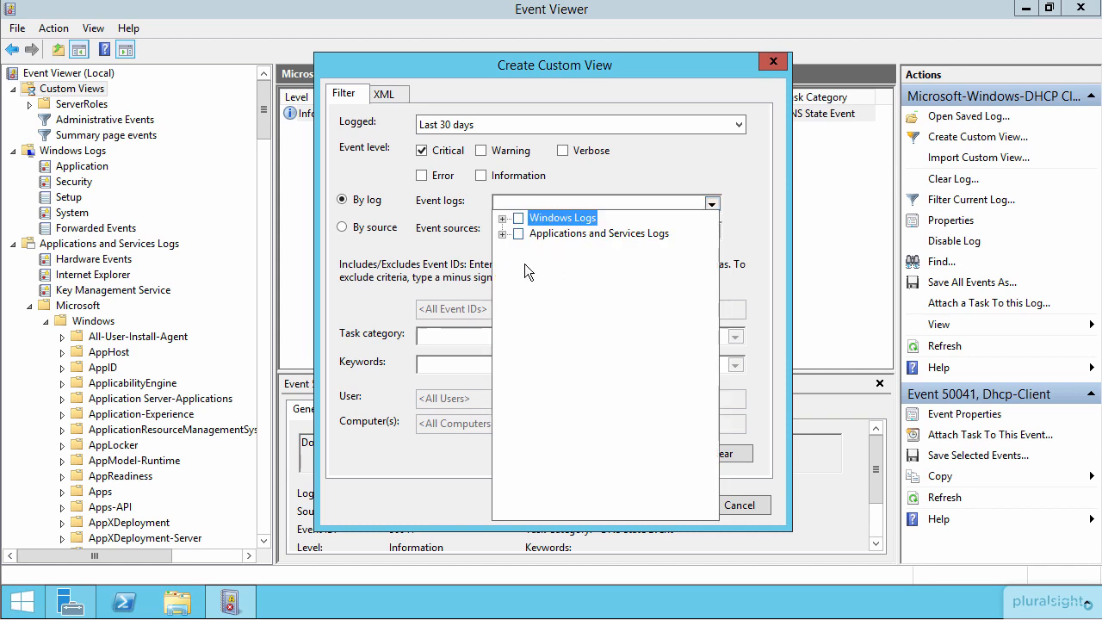
left_click(502, 218)
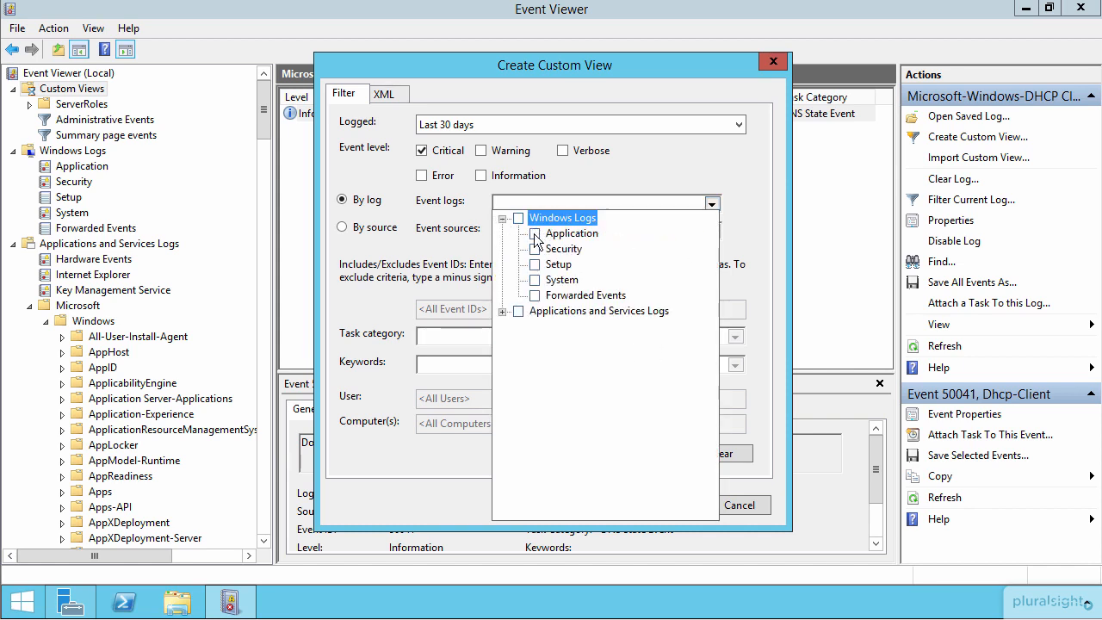
left_click(534, 234)
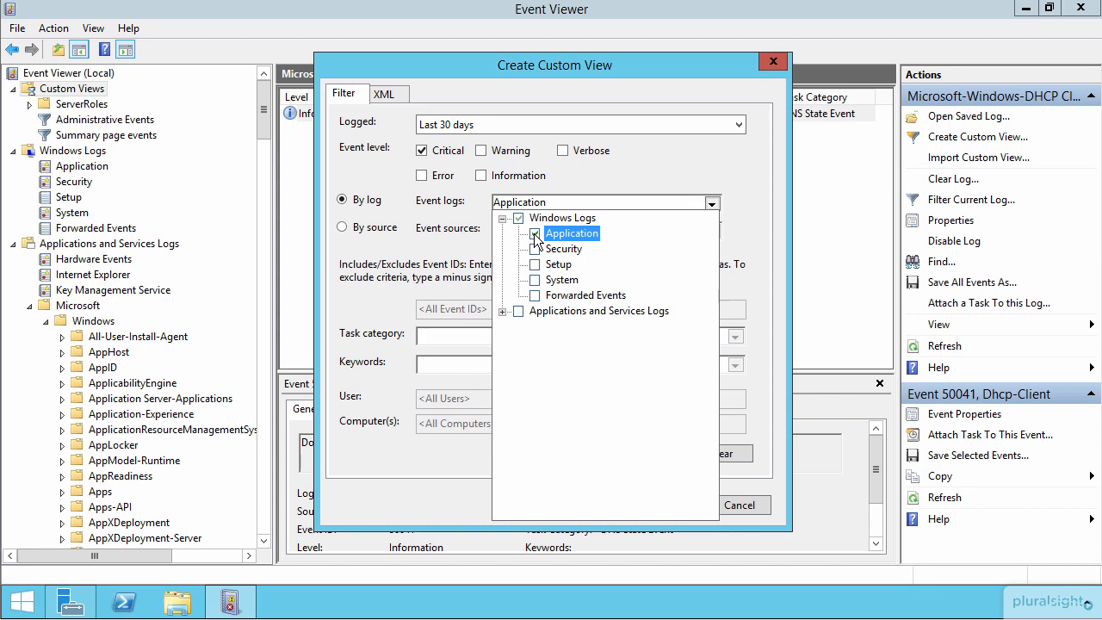
left_click(503, 312)
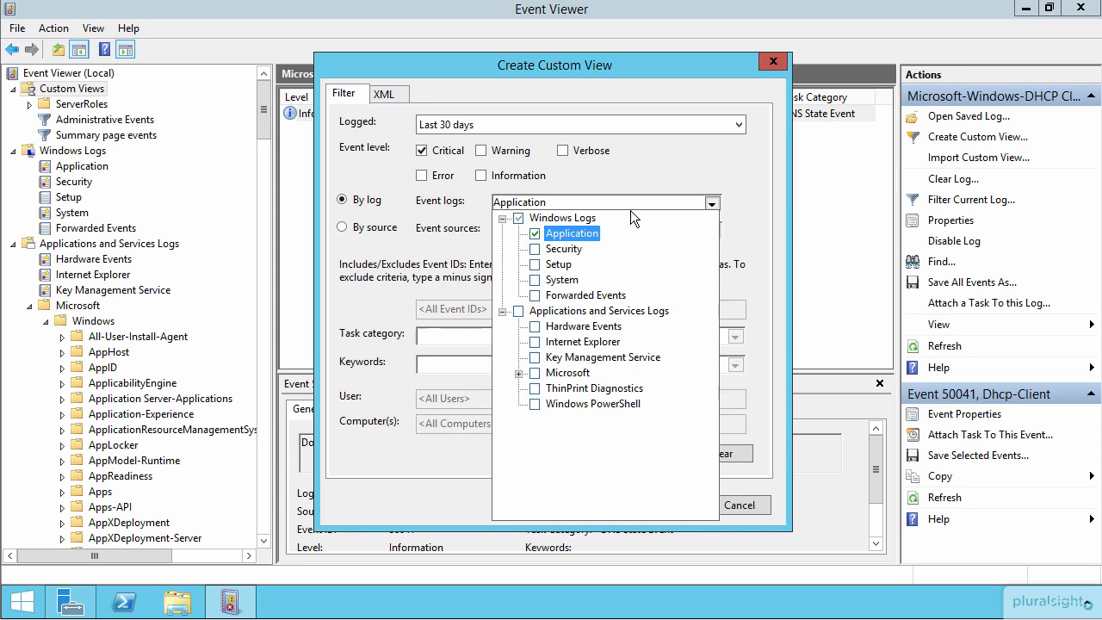
left_click(711, 205)
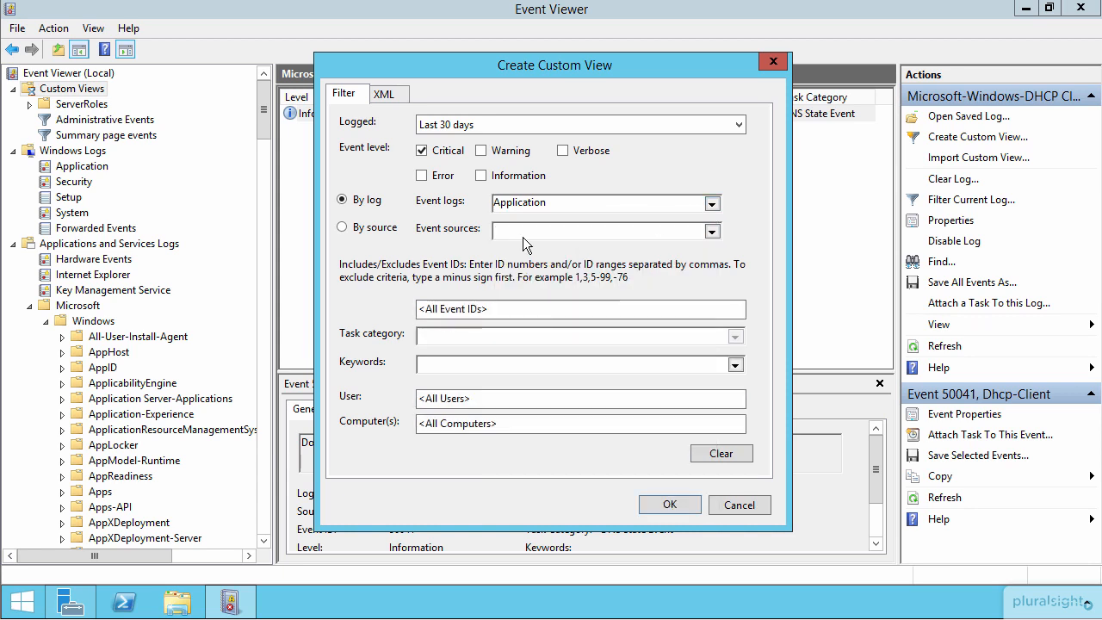
left_click(712, 231)
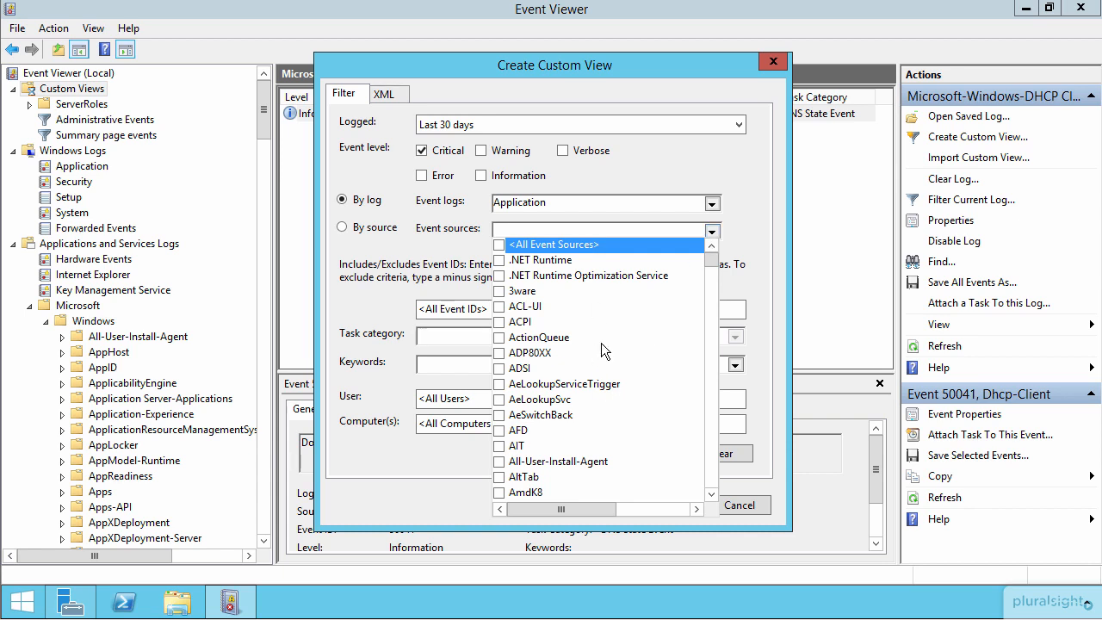
left_click(713, 231)
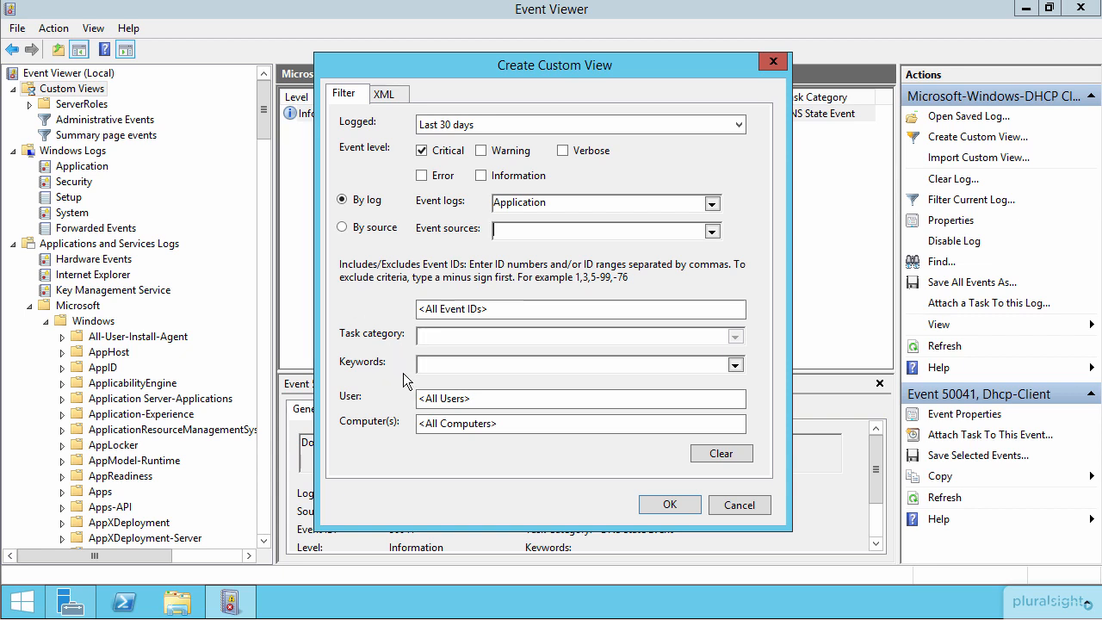
Review the filter's XML query and save the filter as a custom view named Our View under Custom Views.
left_click(390, 98)
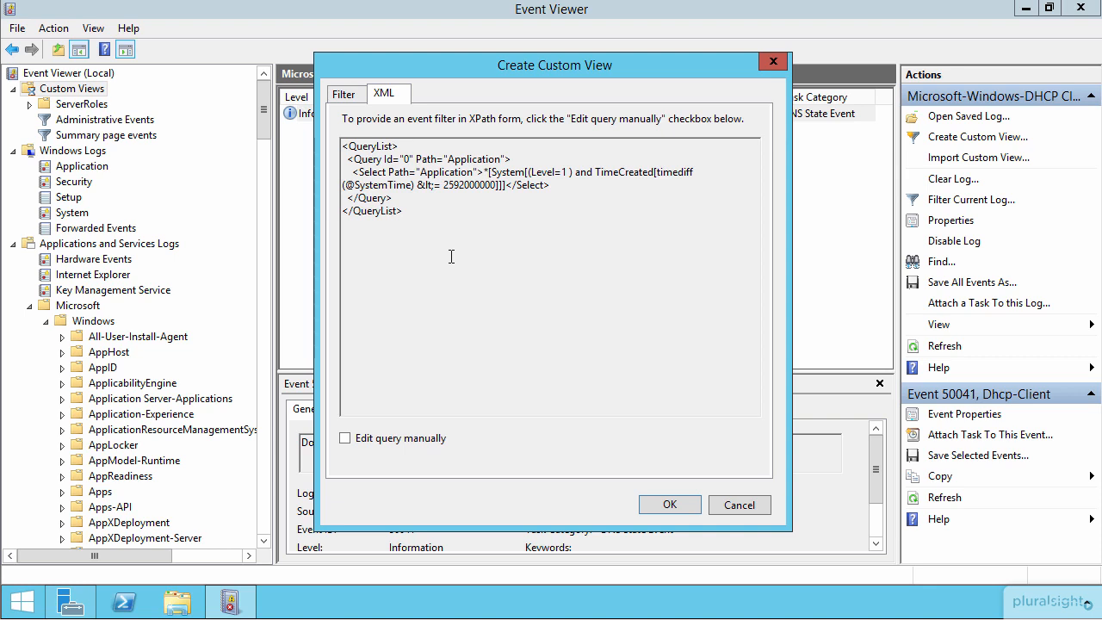
left_click(344, 94)
left_click(670, 506)
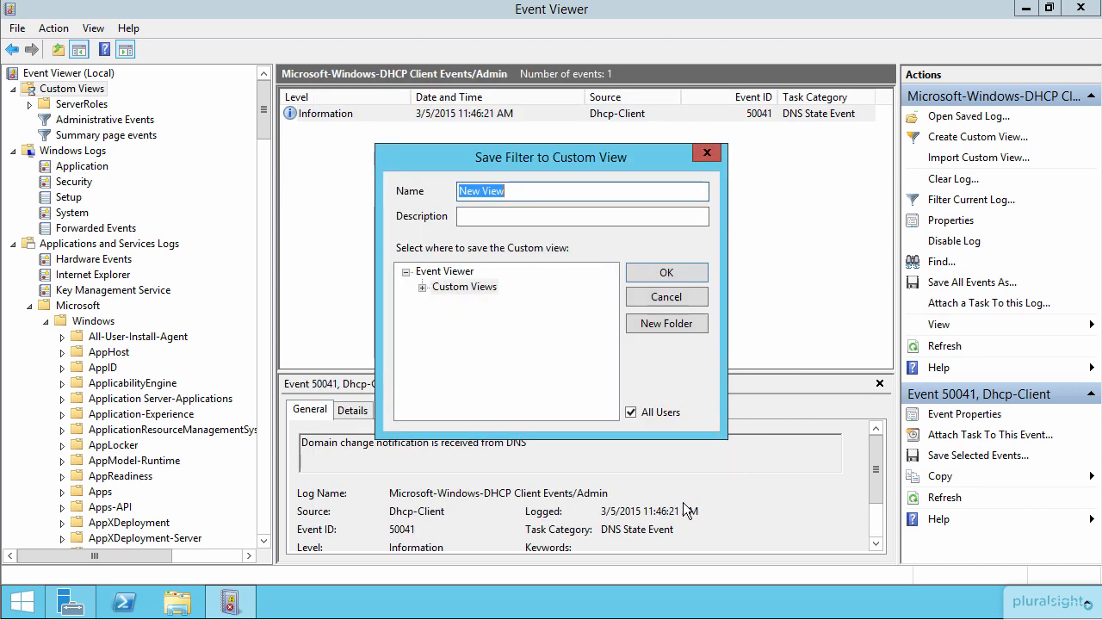
type("Our View")
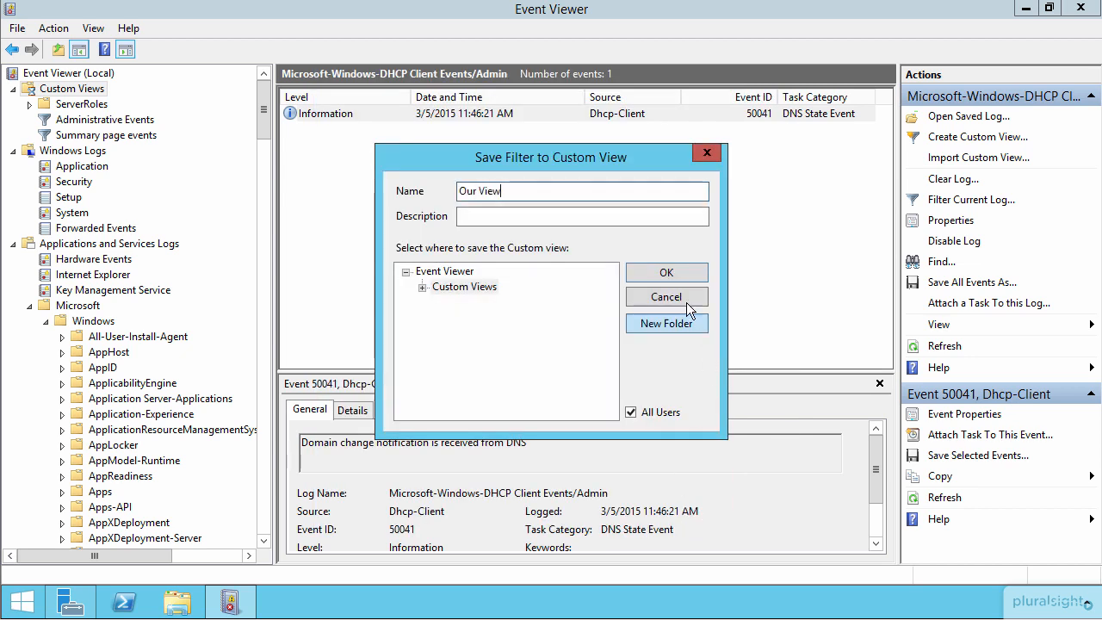
left_click(664, 273)
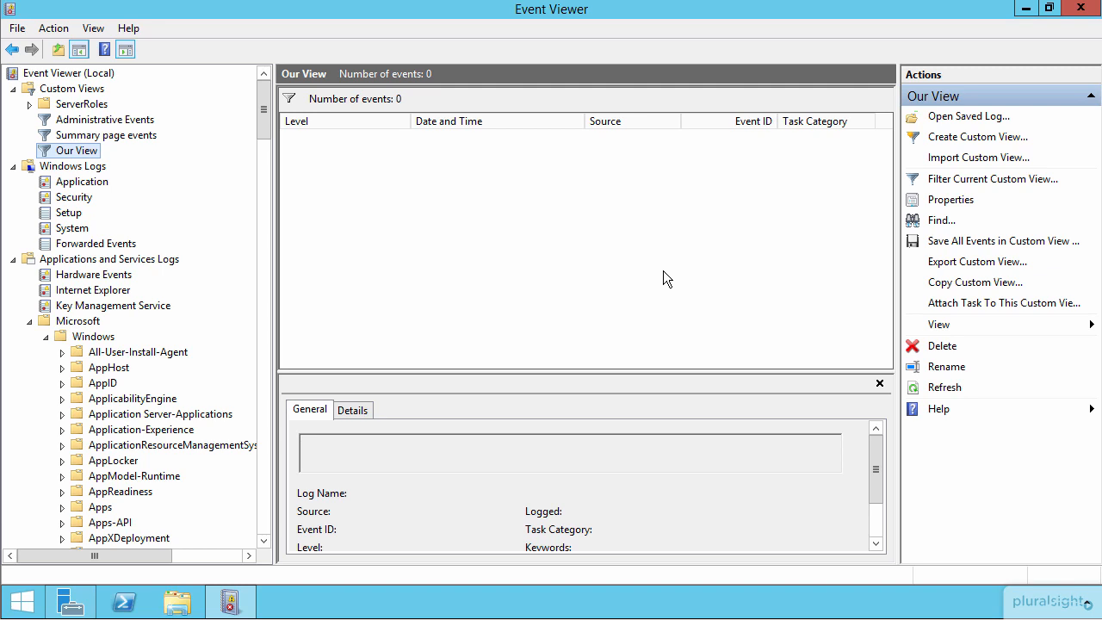
Start attaching a basic task to the Our View custom view.
right_click(74, 152)
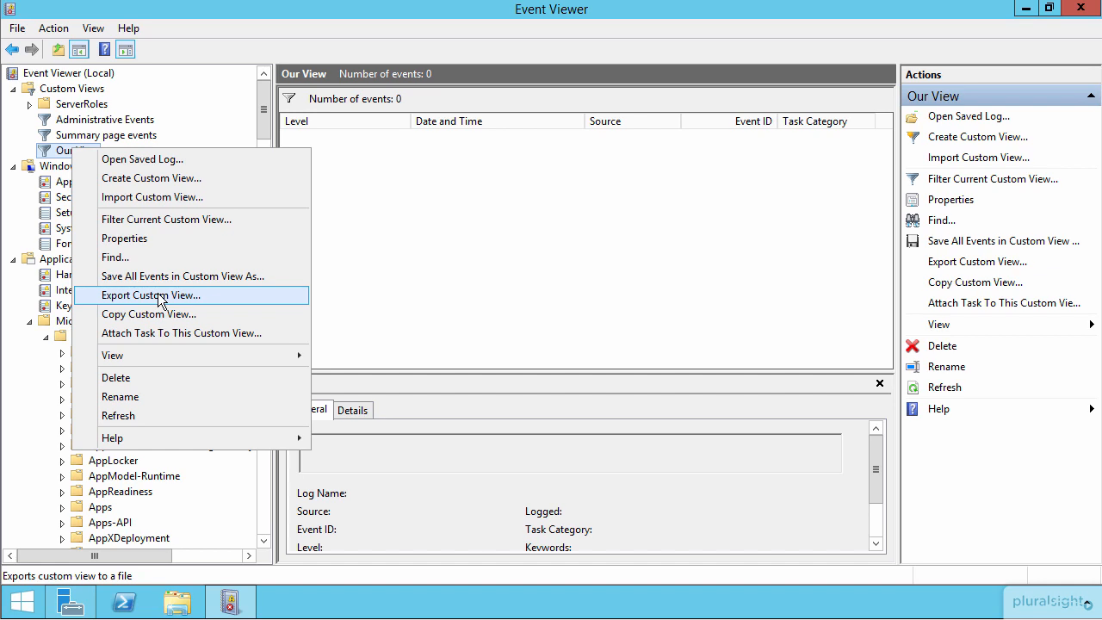
left_click(181, 333)
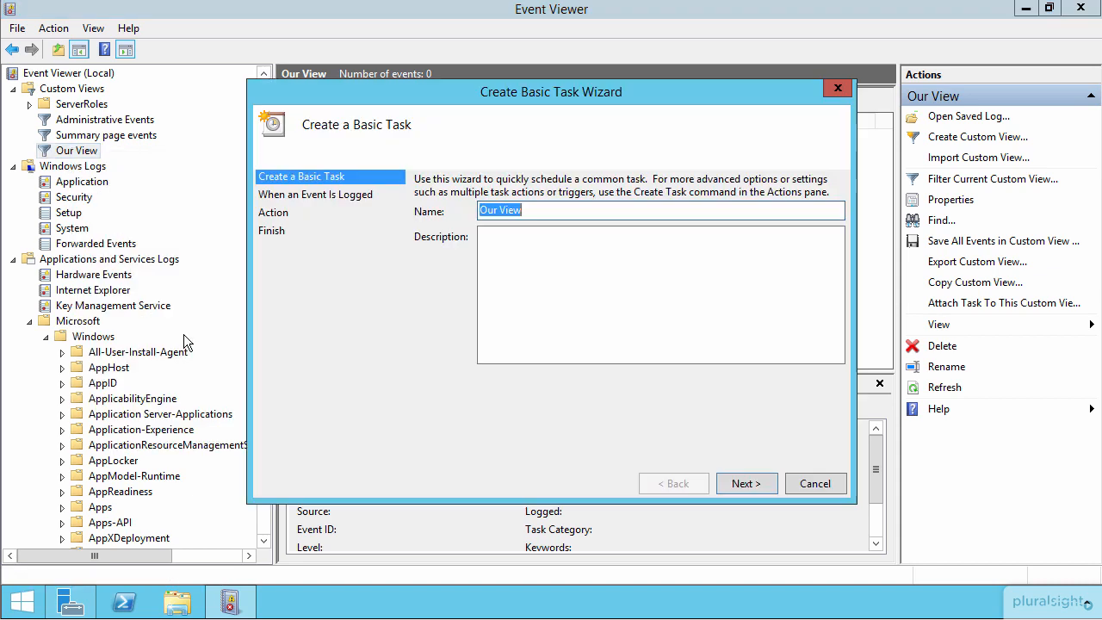